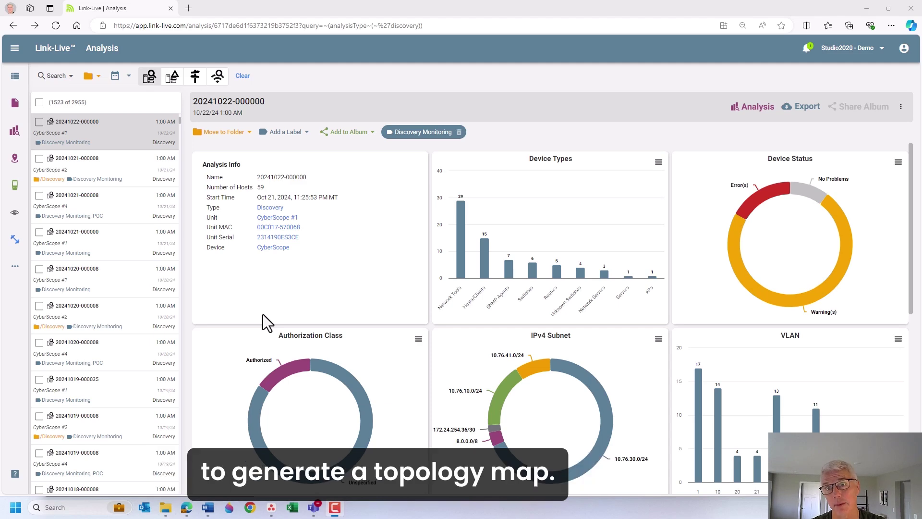
left_click(752, 106)
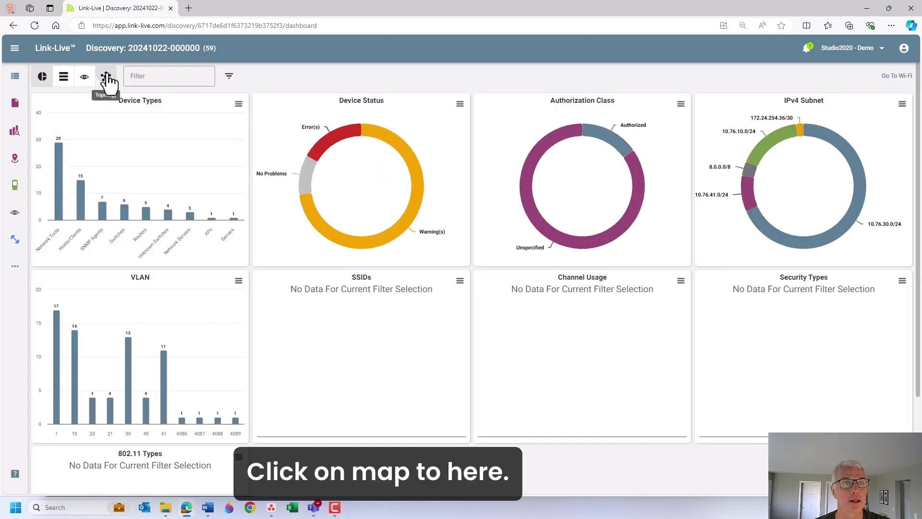
Show the discovery as a topology map with Hide Unconnected Devices turned on
left_click(106, 76)
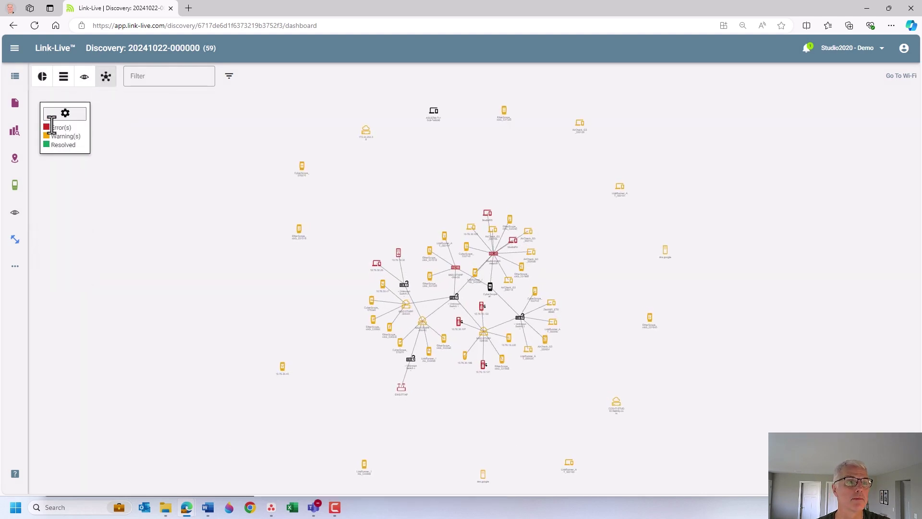
left_click(65, 113)
left_click(40, 257)
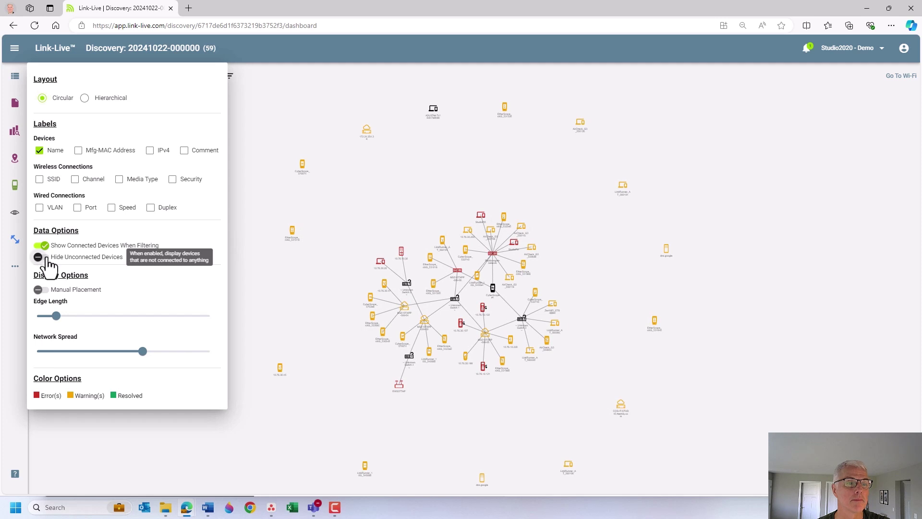
left_click(371, 266)
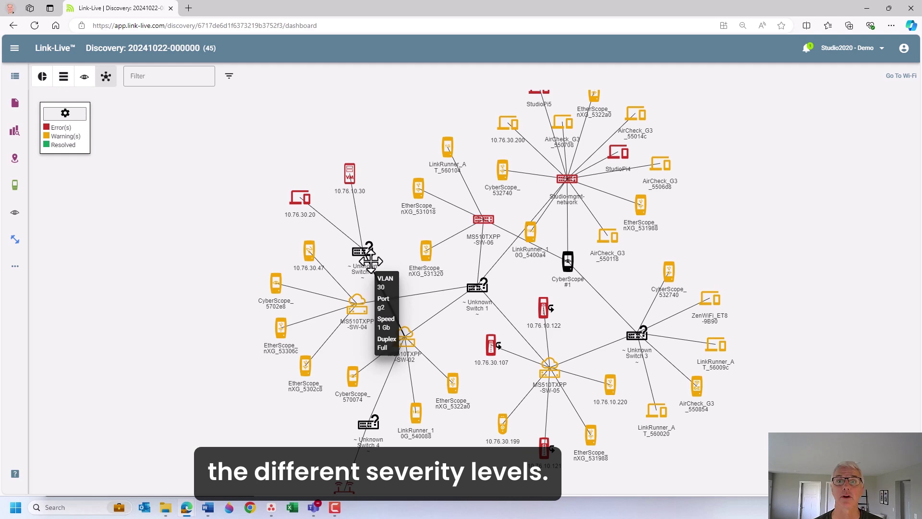
Open the detail dialog for the red switch MS510TXPP-SW-06 on the map
left_click(484, 222)
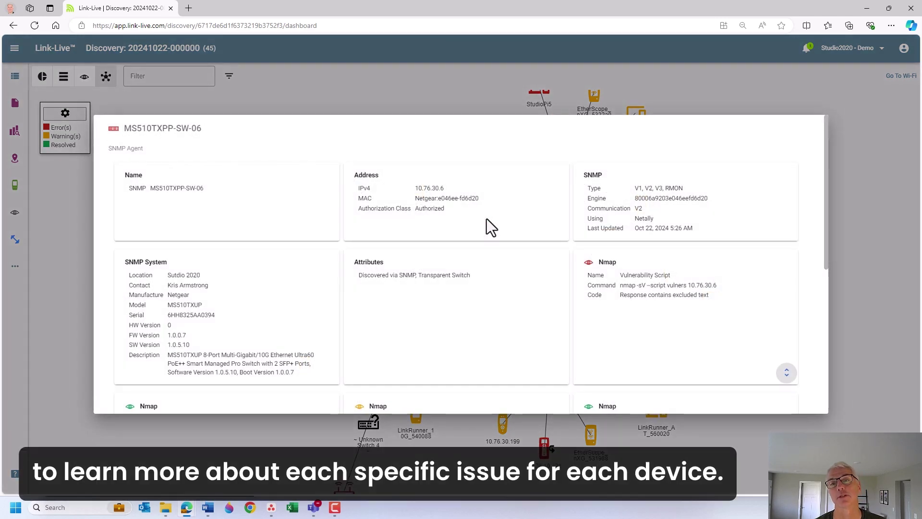